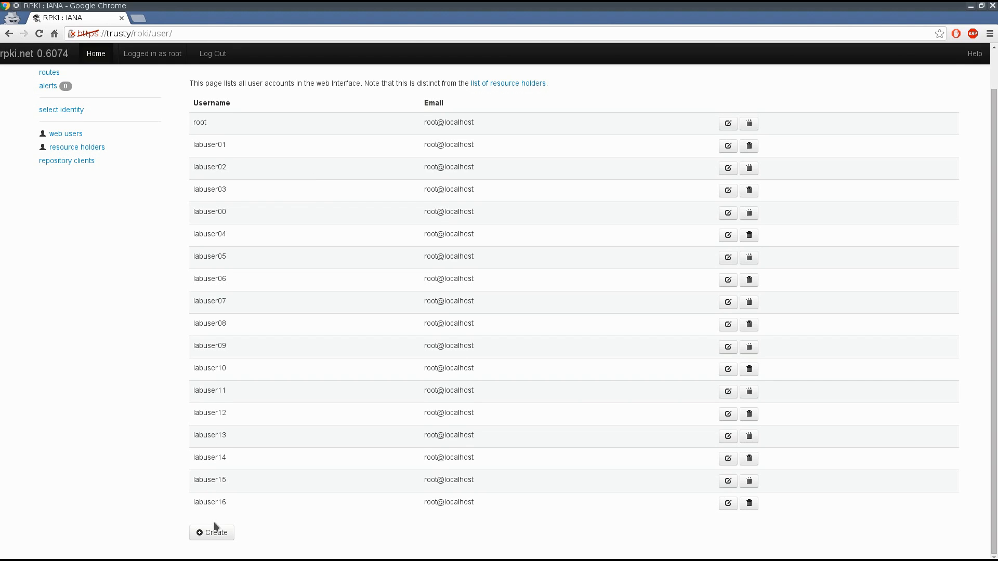
# Step: Create a resource holder with handle labuser42 and parent workshop, and save it
pyautogui.scroll(1, 348, 255)
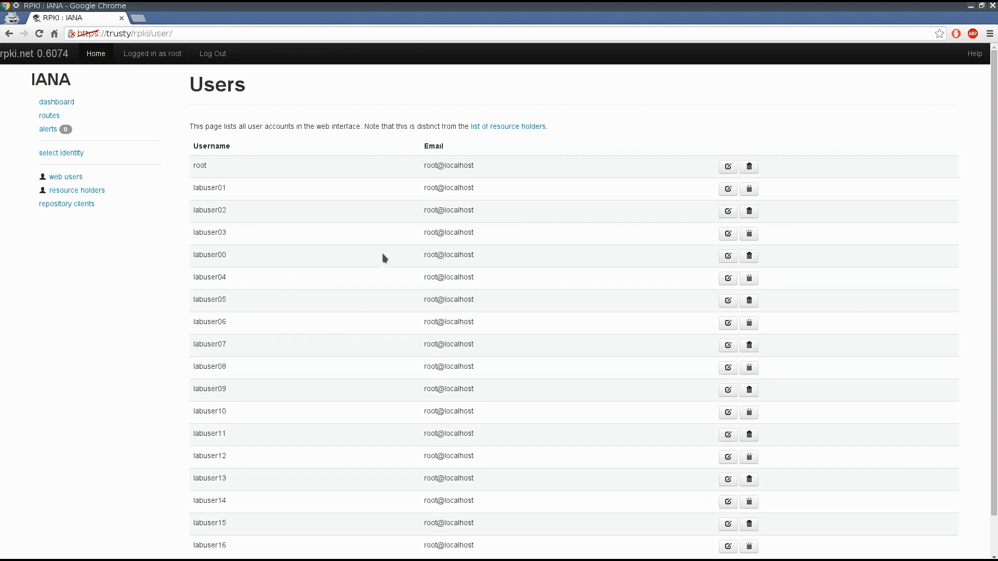
pyautogui.click(510, 127)
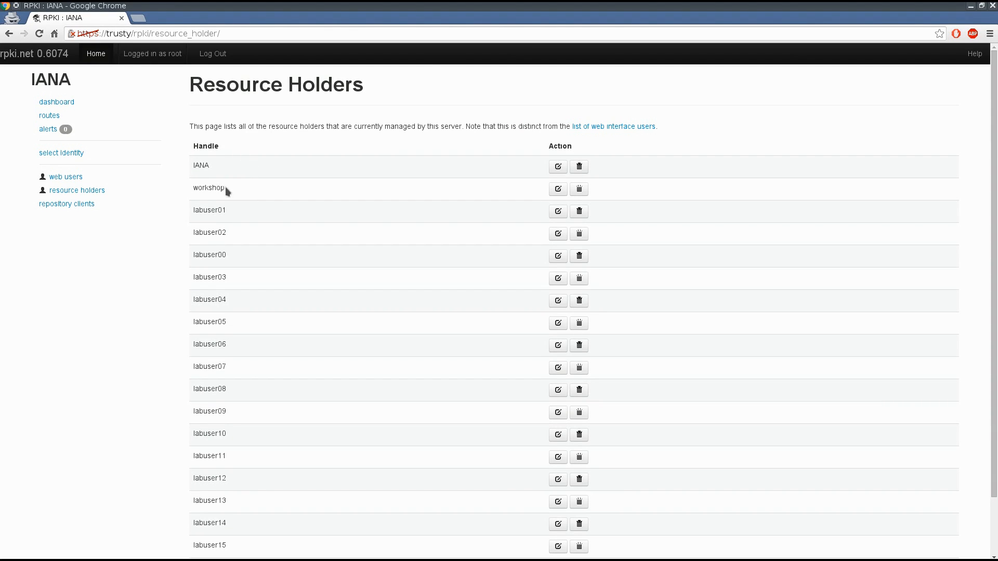
pyautogui.scroll(-2, 422, 209)
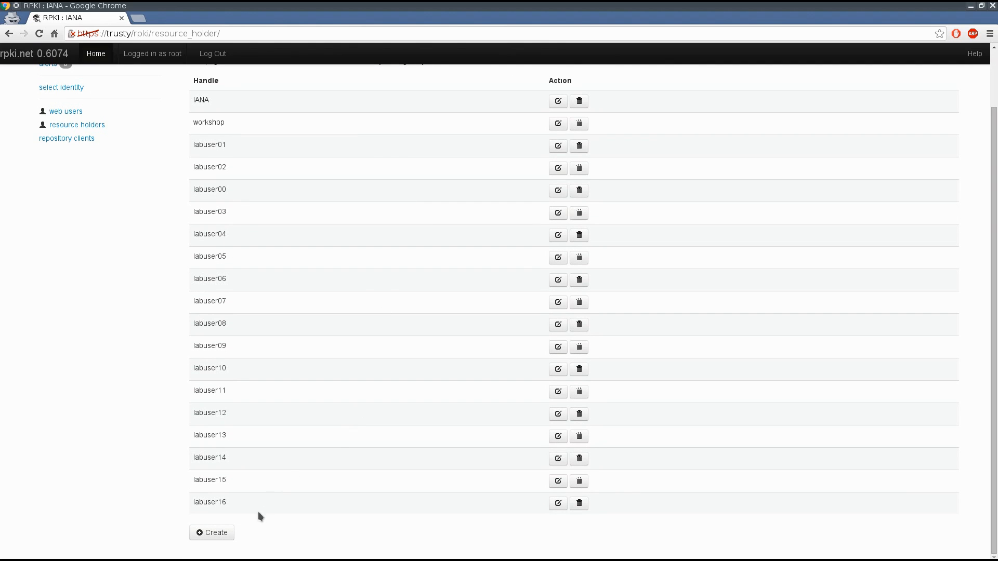
pyautogui.click(214, 533)
pyautogui.click(331, 129)
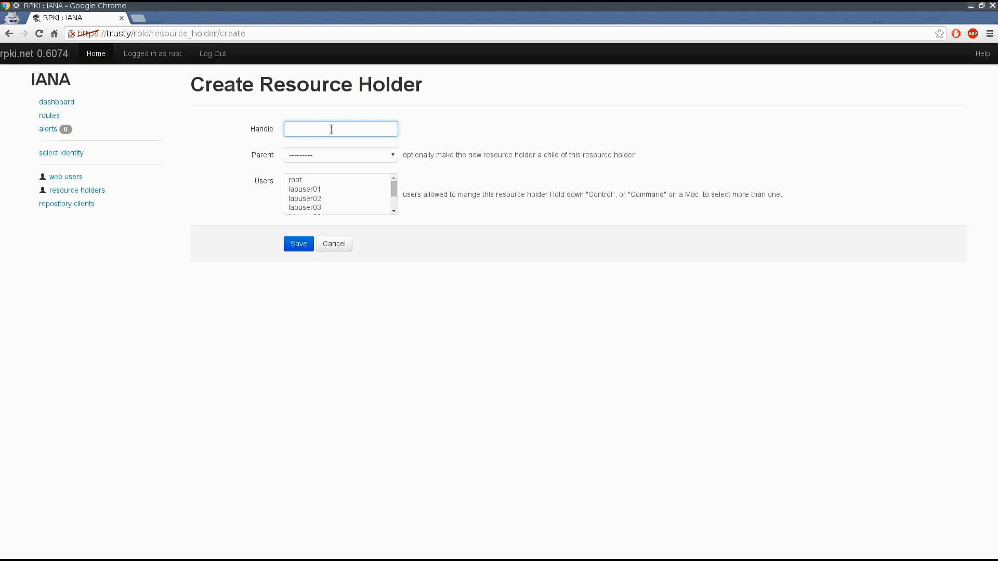
pyautogui.write('labuser42')
pyautogui.click(344, 159)
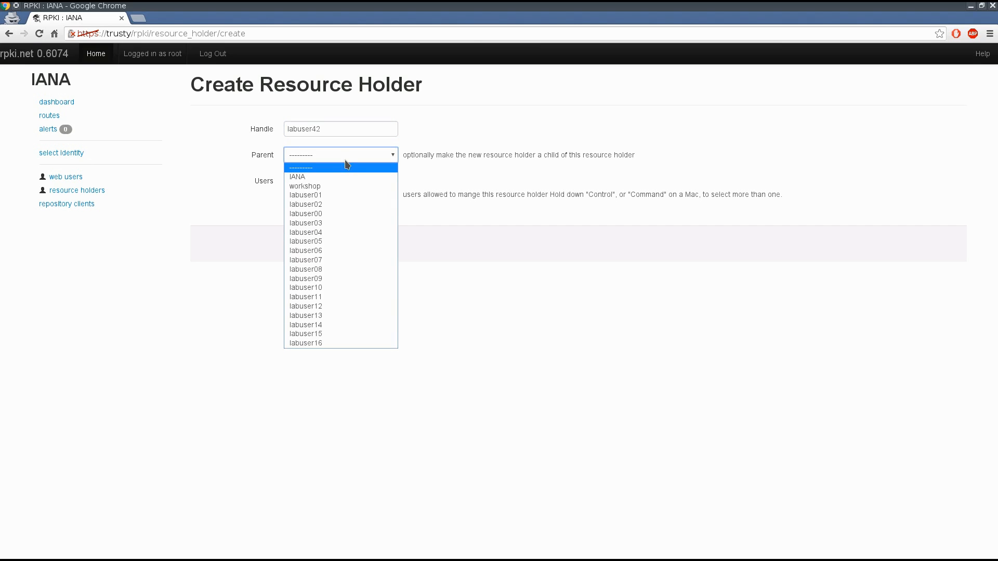
pyautogui.click(325, 186)
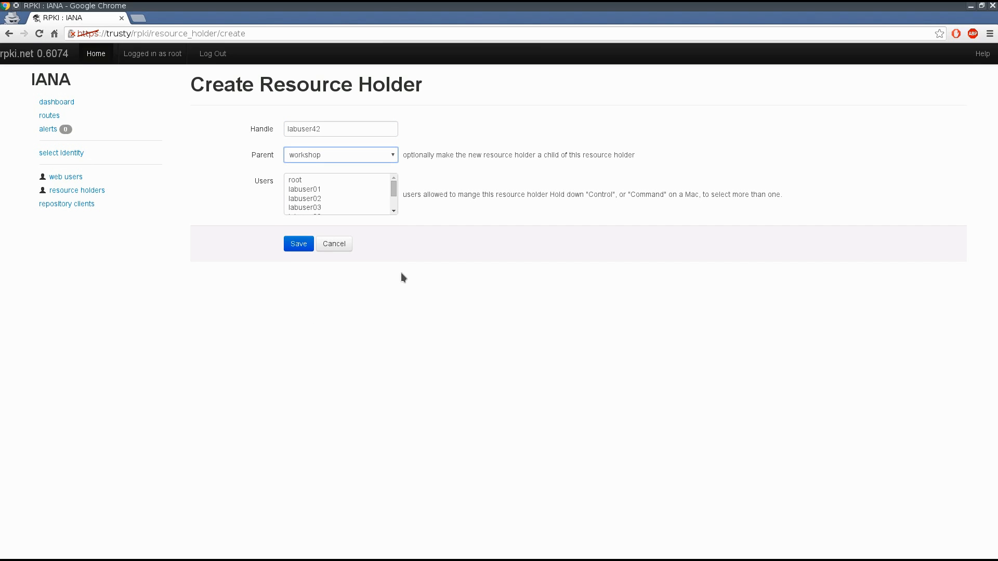
pyautogui.click(393, 186)
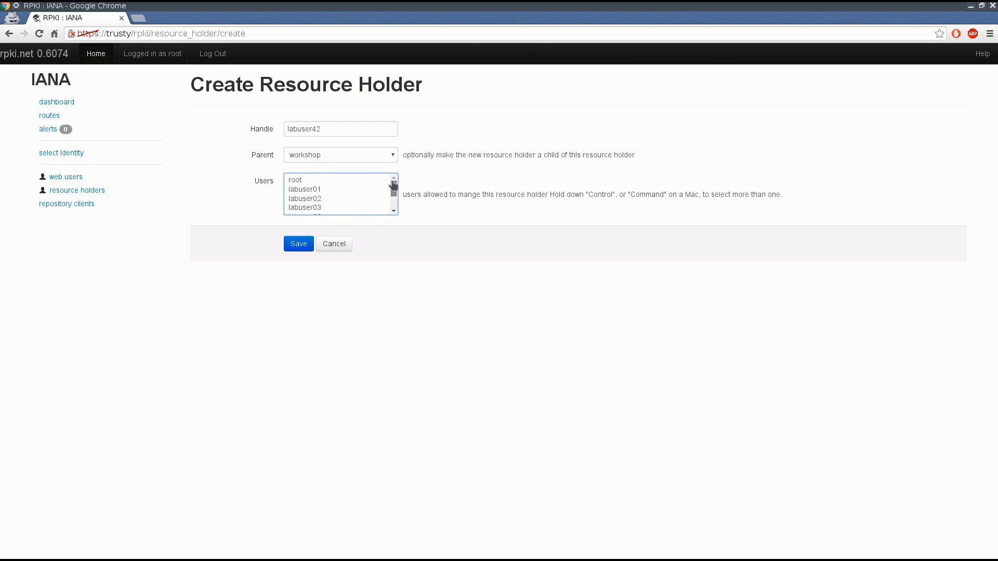
pyautogui.moveTo(394, 185)
pyautogui.mouseDown()
pyautogui.moveTo(393, 200)
pyautogui.moveTo(395, 174)
pyautogui.mouseUp()
pyautogui.click(298, 244)
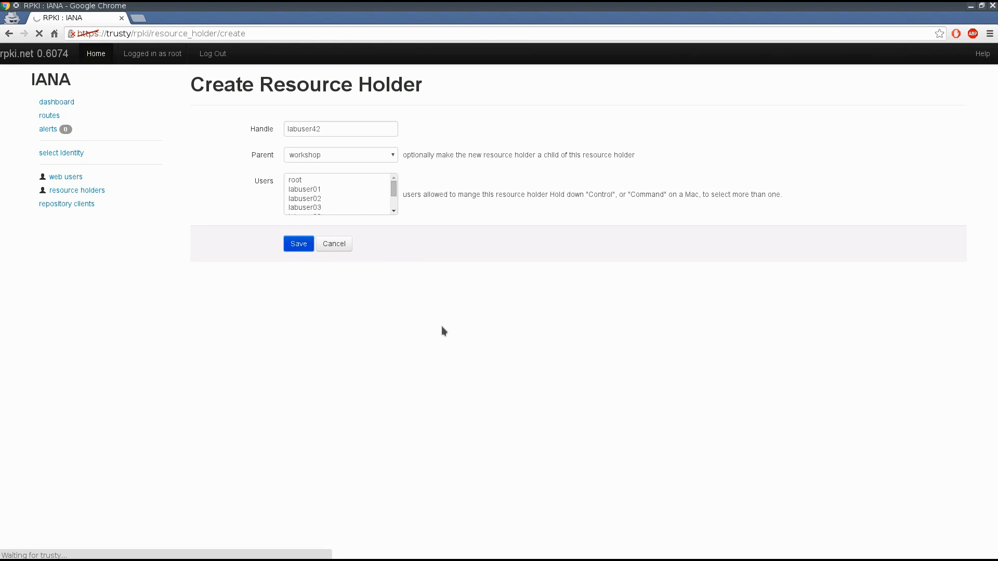
# Step: Start creating a web user with username labuser42 and email root@localhost
pyautogui.scroll(-3, 441, 326)
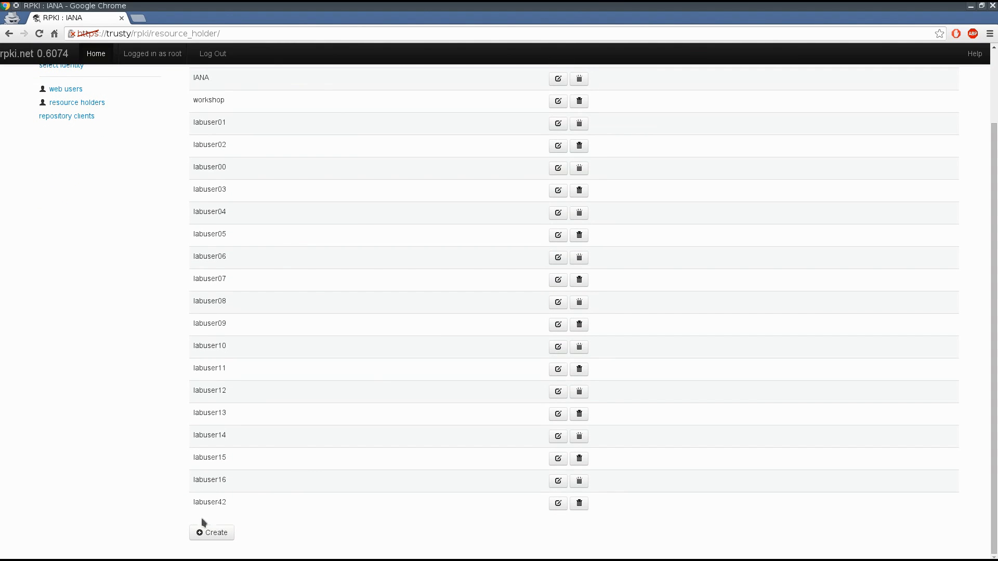
pyautogui.scroll(3, 407, 360)
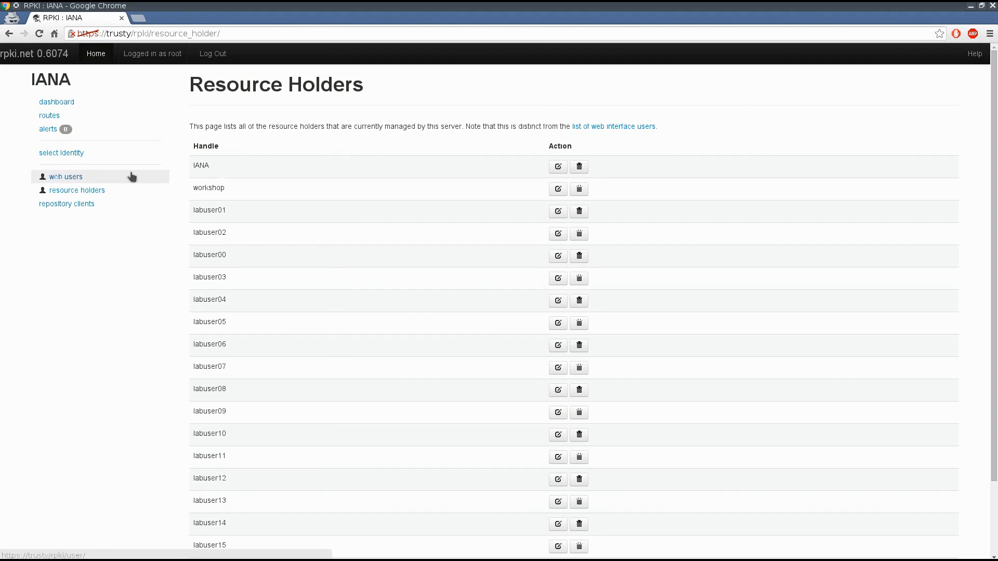
pyautogui.click(644, 127)
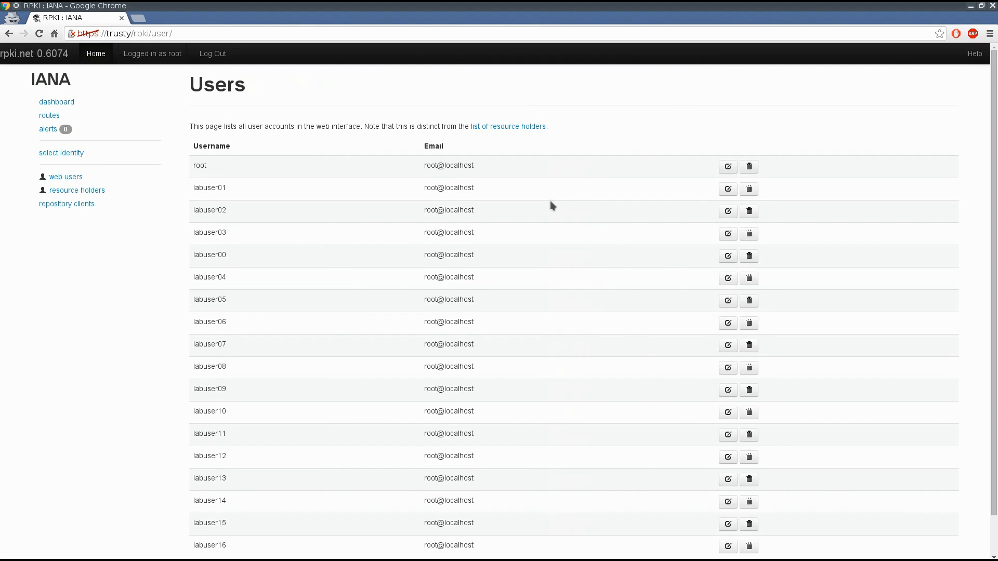
pyautogui.scroll(-2, 552, 204)
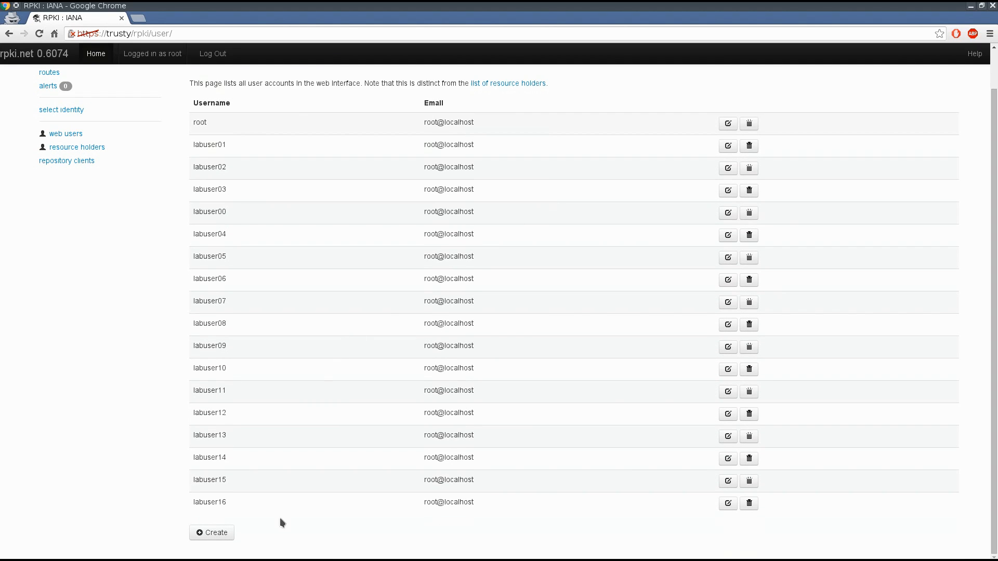
pyautogui.click(222, 534)
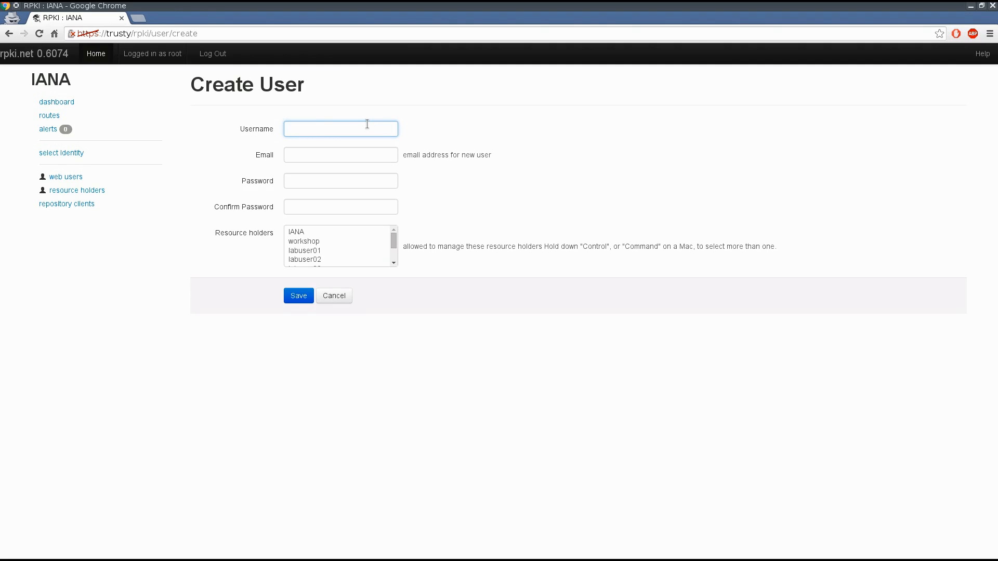
pyautogui.write('labuser42')
pyautogui.press('Tab')
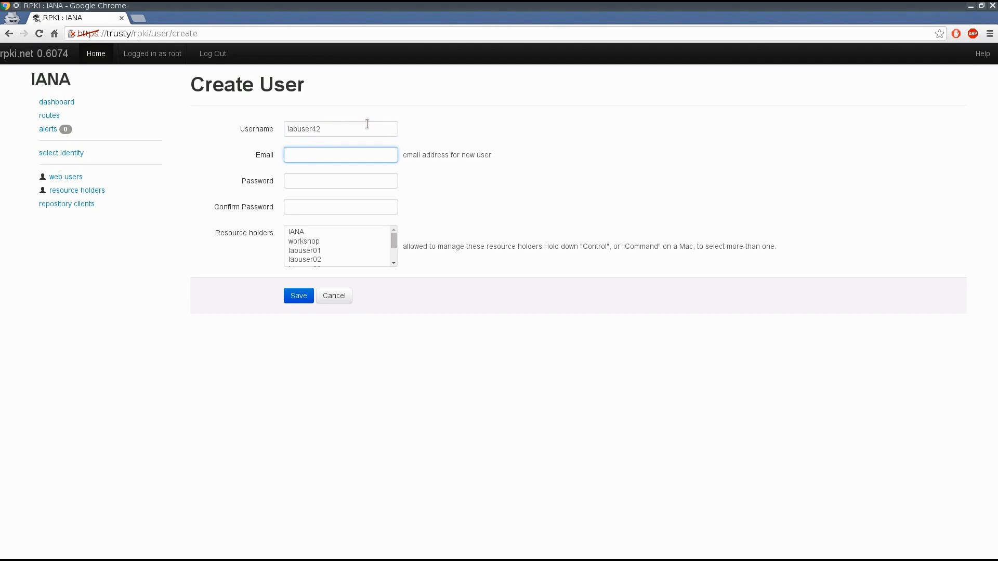
pyautogui.write('root@loclah')
pyautogui.press('BackSpace')
pyautogui.press('BackSpace')
pyautogui.write('alhost')
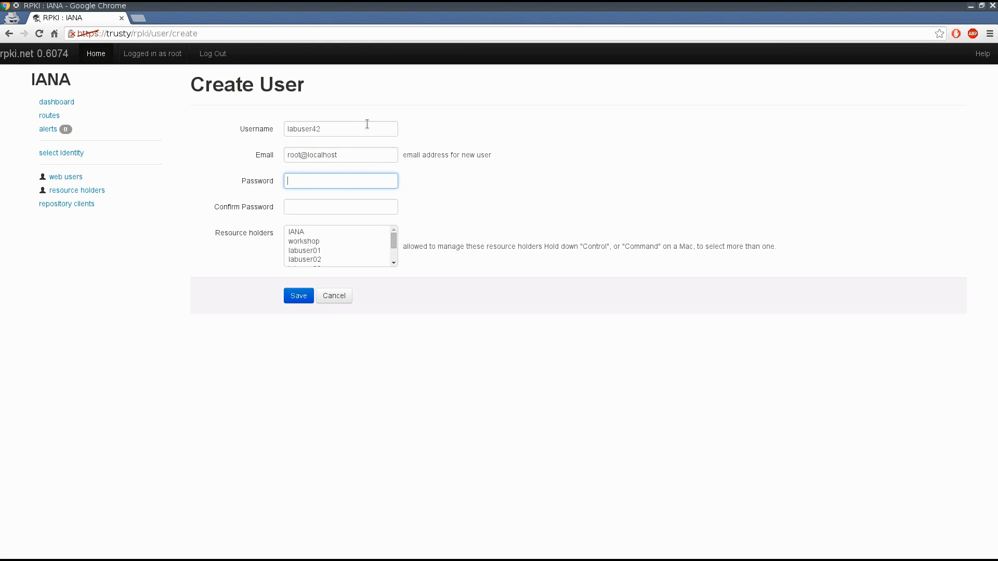
pyautogui.write('•••••••••')
# Step: Enter the new user's password and confirm it
pyautogui.press('Tab')
pyautogui.write('•••••••••')
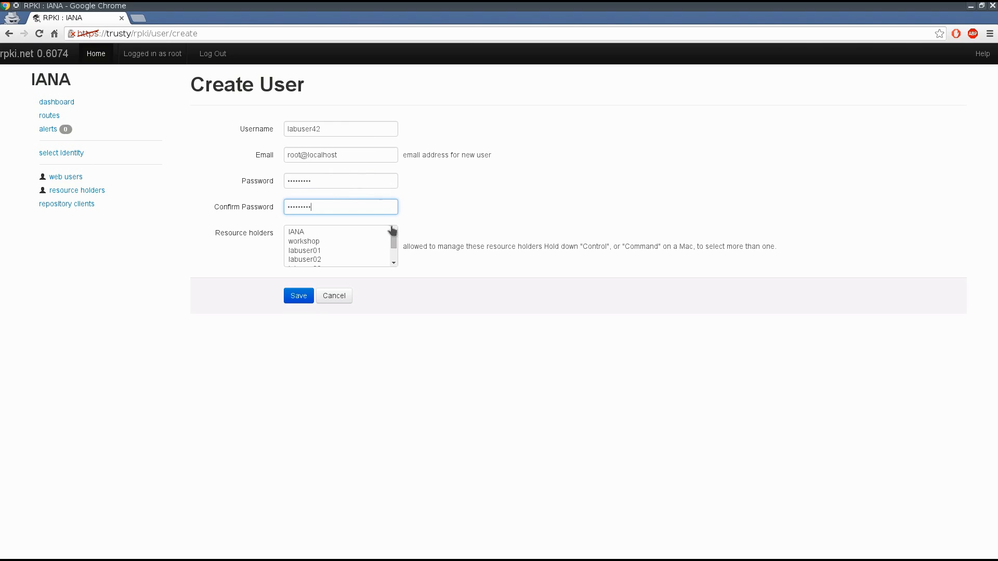
# Step: Allow the user to manage the labuser42 resource holder and save the user
pyautogui.press('Tab')
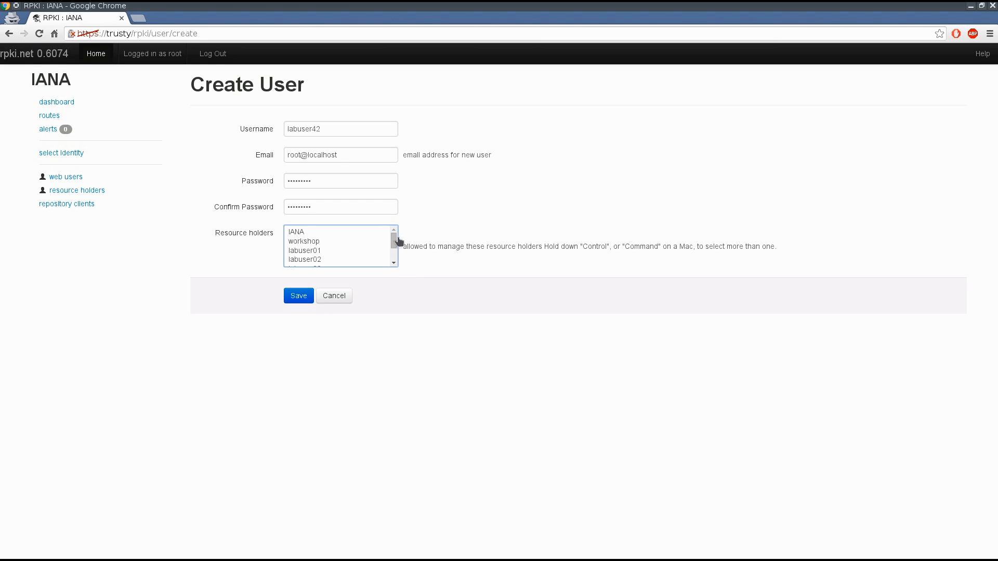
pyautogui.moveTo(395, 243); pyautogui.dragTo(396, 266)
pyautogui.click(308, 261)
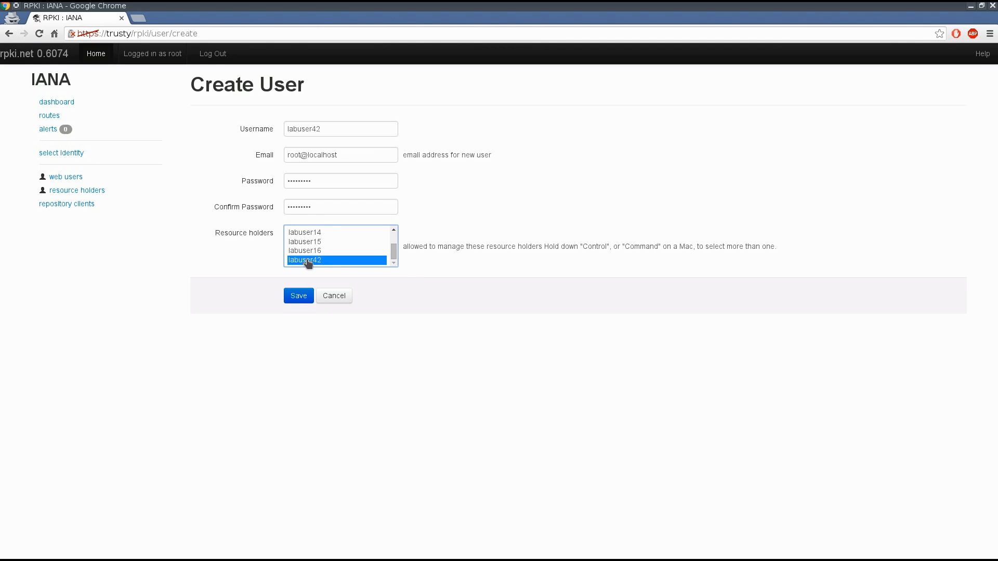
pyautogui.click(306, 296)
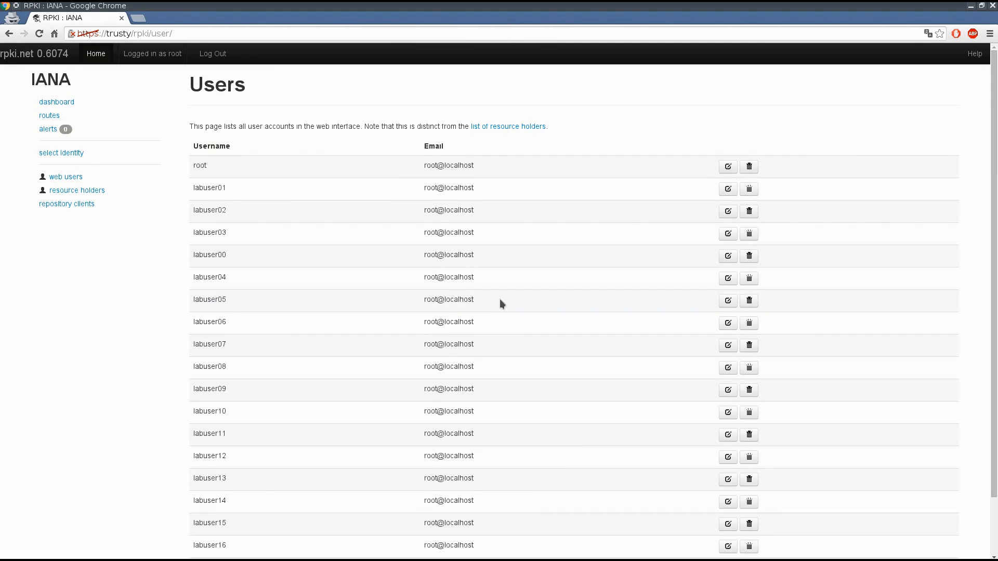
# Step: Review the web users list for the new account
pyautogui.scroll(-3, 500, 299)
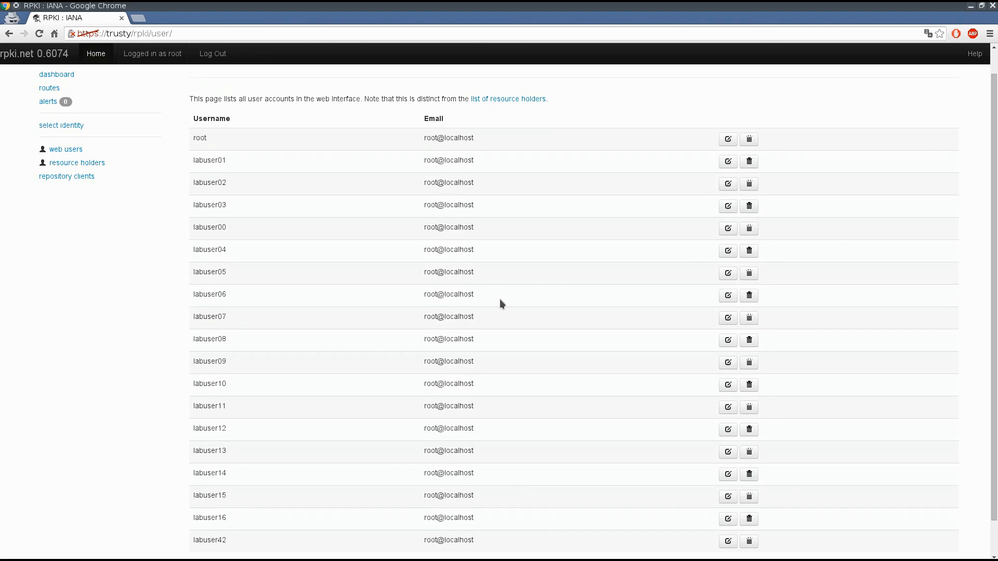
pyautogui.scroll(1, 500, 301)
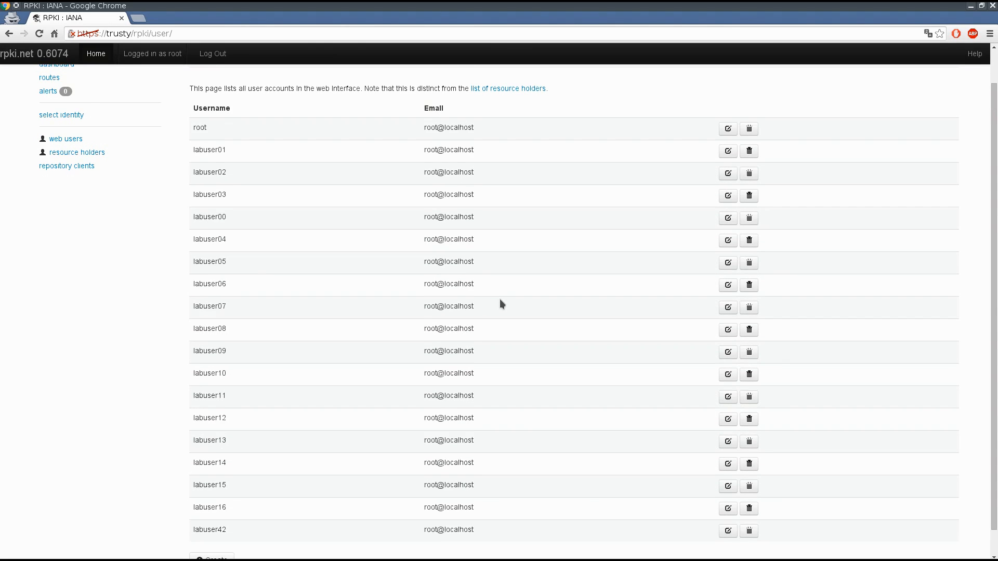
pyautogui.scroll(2, 501, 300)
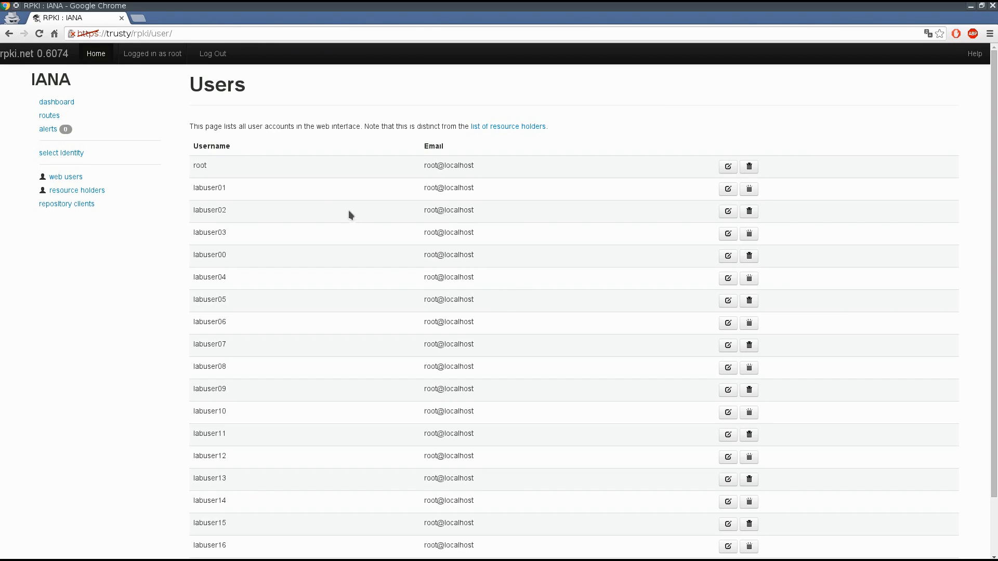
# Step: As the IANA identity, add the prefix 10.0.0.0/8 to the child workshop
pyautogui.click(62, 154)
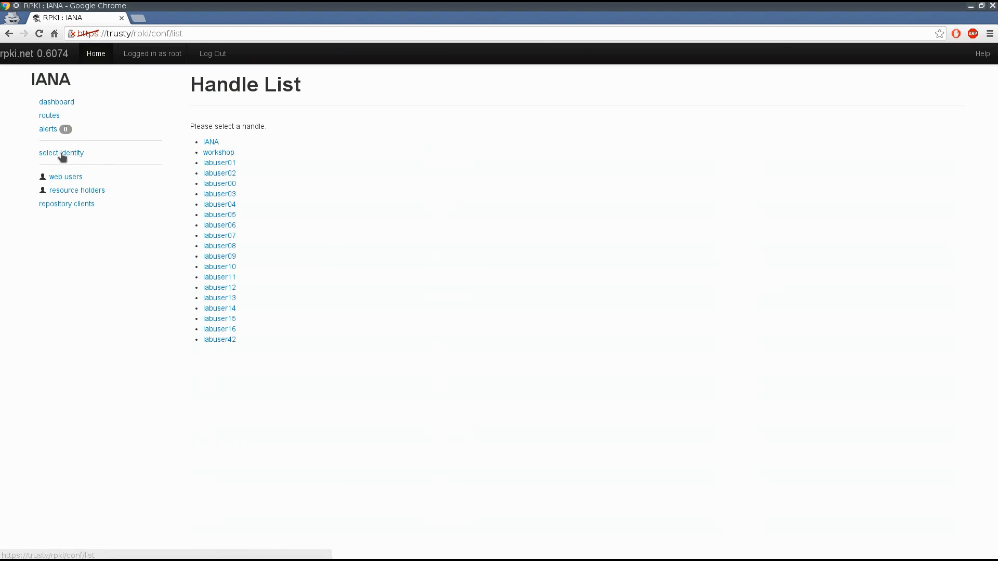
pyautogui.click(210, 140)
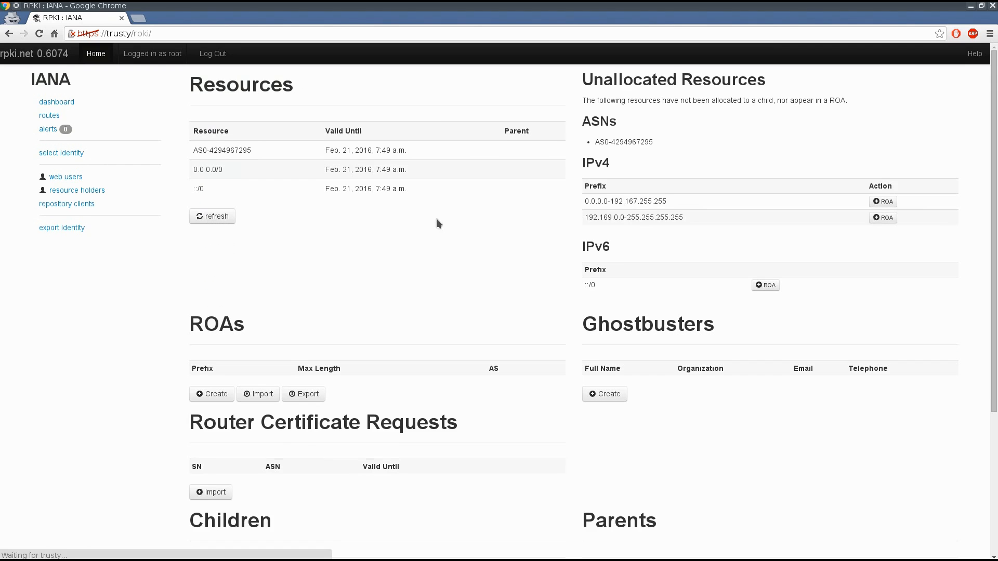
pyautogui.scroll(-1, 357, 274)
pyautogui.scroll(-3, 357, 279)
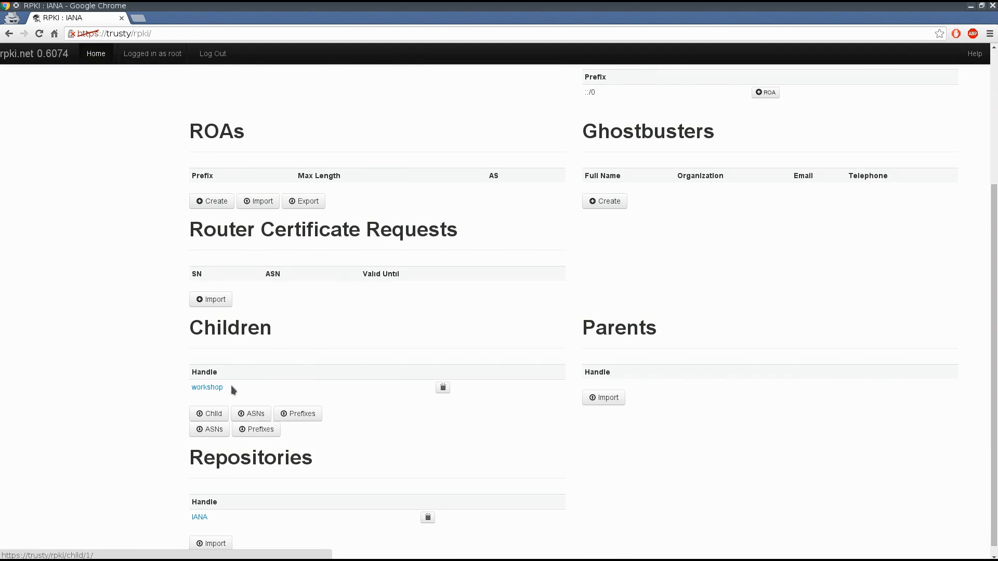
pyautogui.click(208, 388)
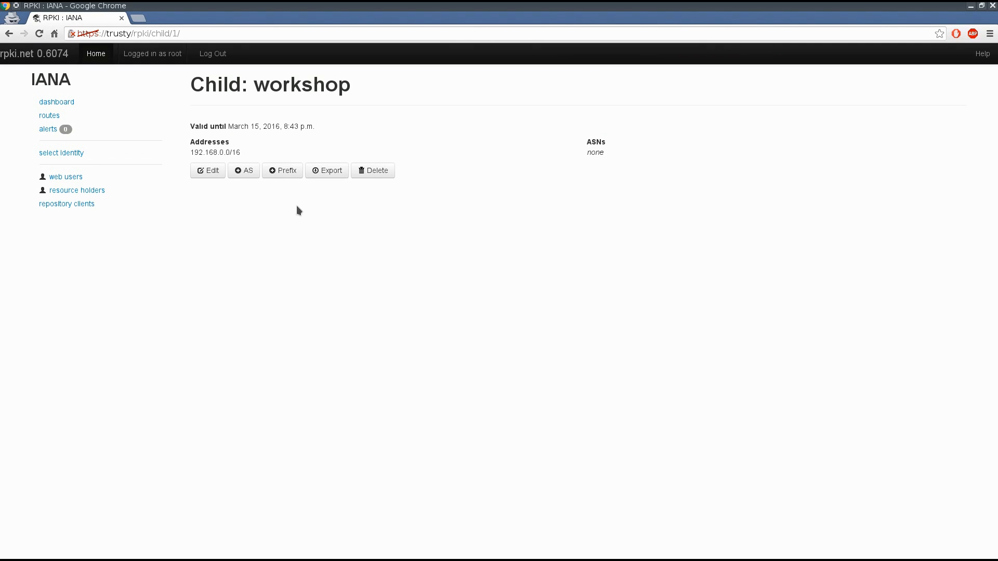
pyautogui.click(283, 171)
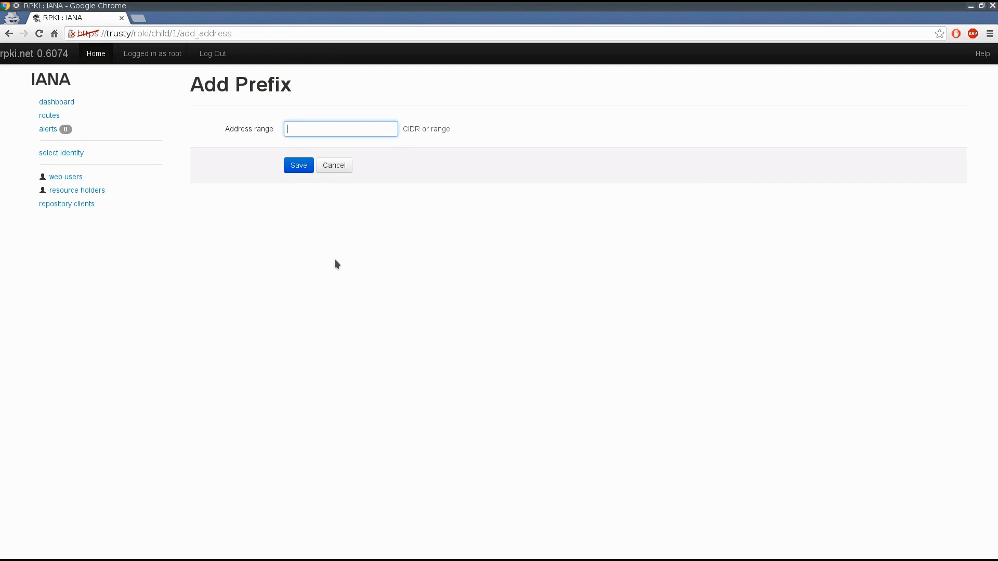
pyautogui.write('10')
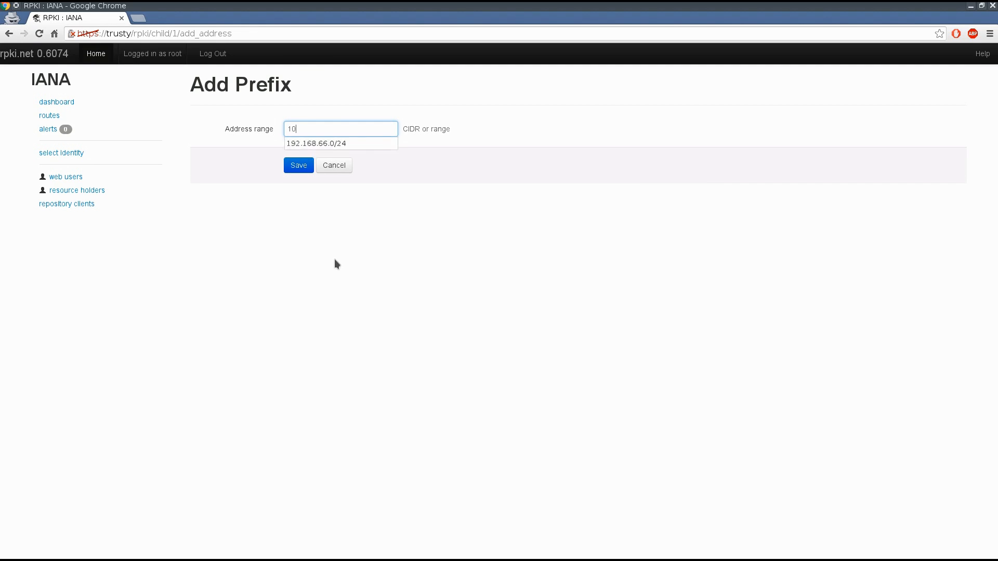
pyautogui.write('.0.0.0/')
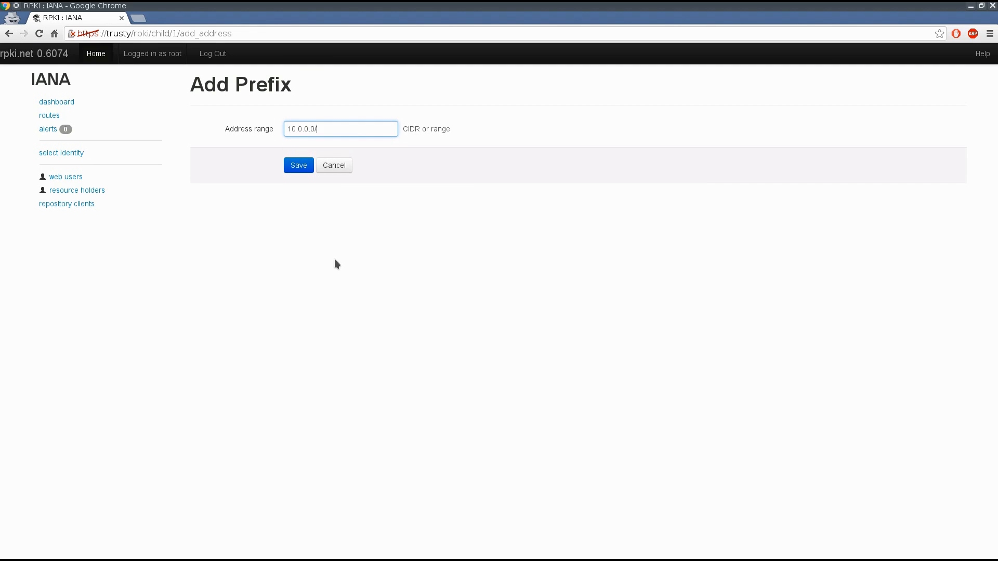
pyautogui.write('8')
pyautogui.click(298, 166)
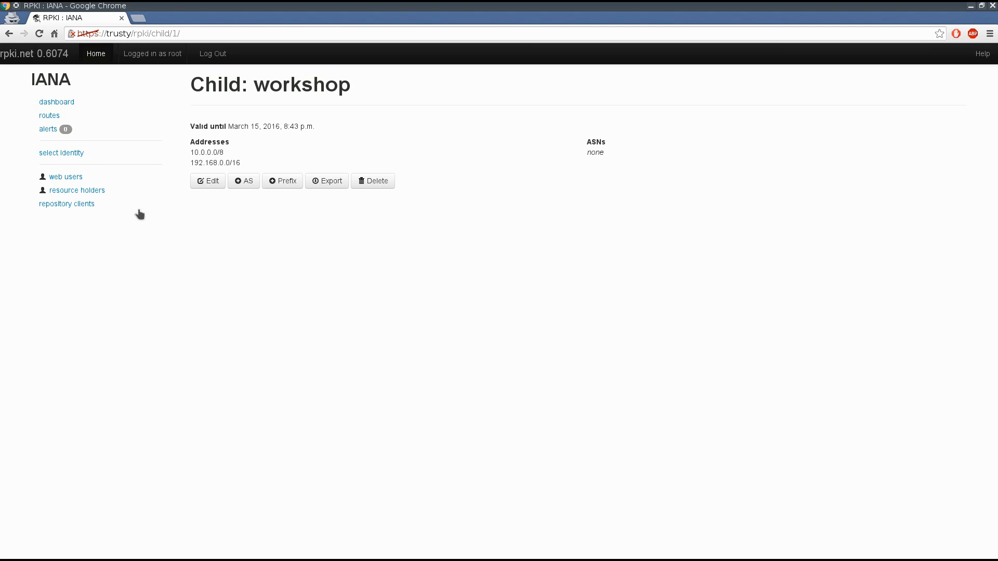
# Step: As the workshop identity, add the prefix 10.0.0.0/16 to the child labuser42
pyautogui.click(79, 153)
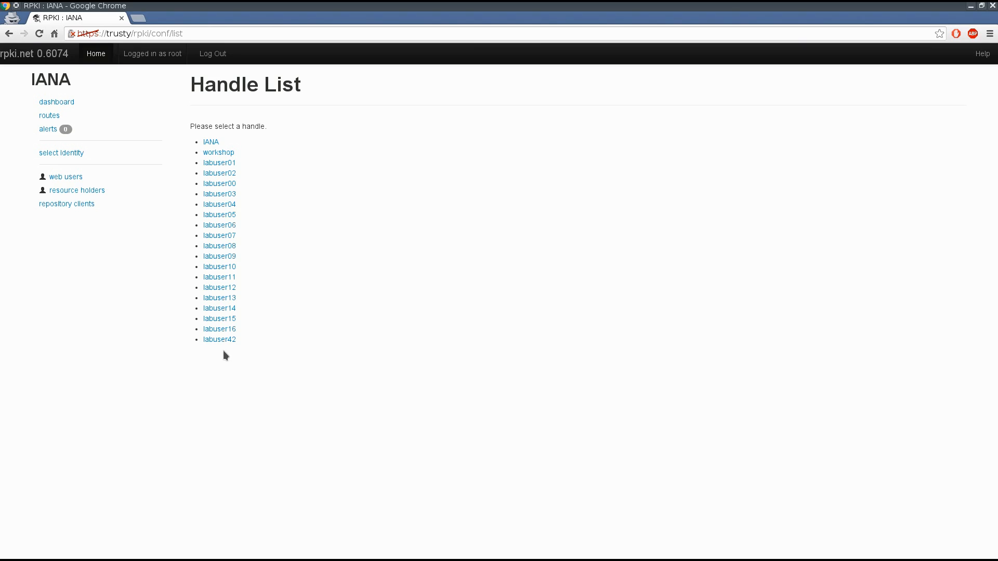
pyautogui.click(222, 154)
pyautogui.scroll(-10, 424, 219)
pyautogui.scroll(-1, 424, 218)
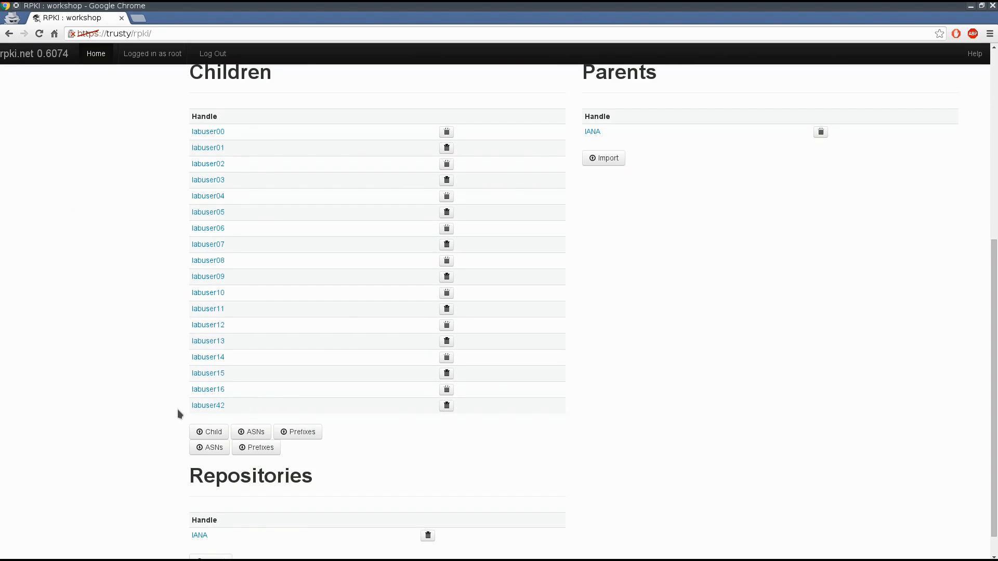
pyautogui.click(216, 405)
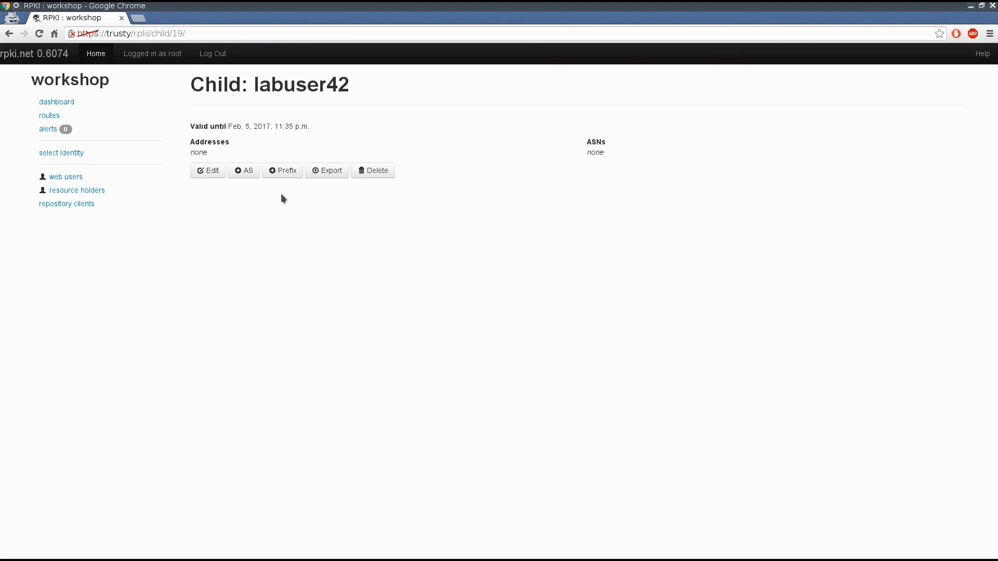
pyautogui.click(282, 177)
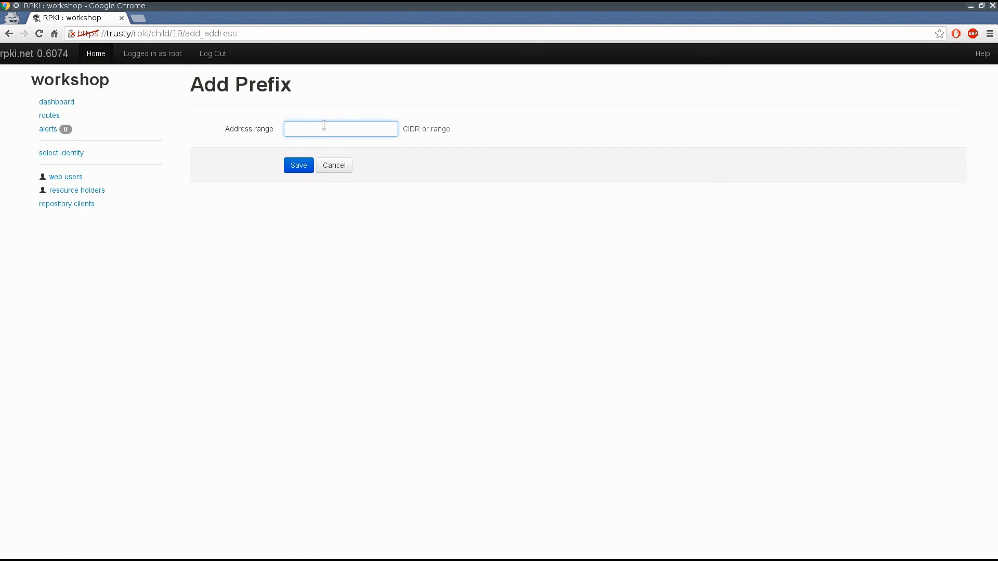
pyautogui.write('10.0.0.0/16')
pyautogui.click(299, 165)
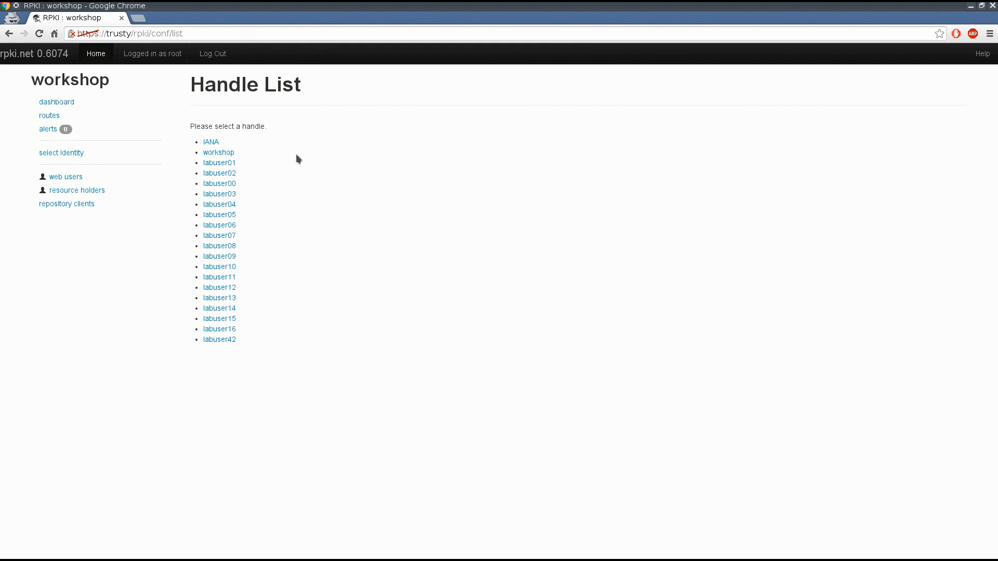
# Step: As the workshop identity, delegate the prefix 10.0.0.0/9 to the child labuser42
pyautogui.click(228, 153)
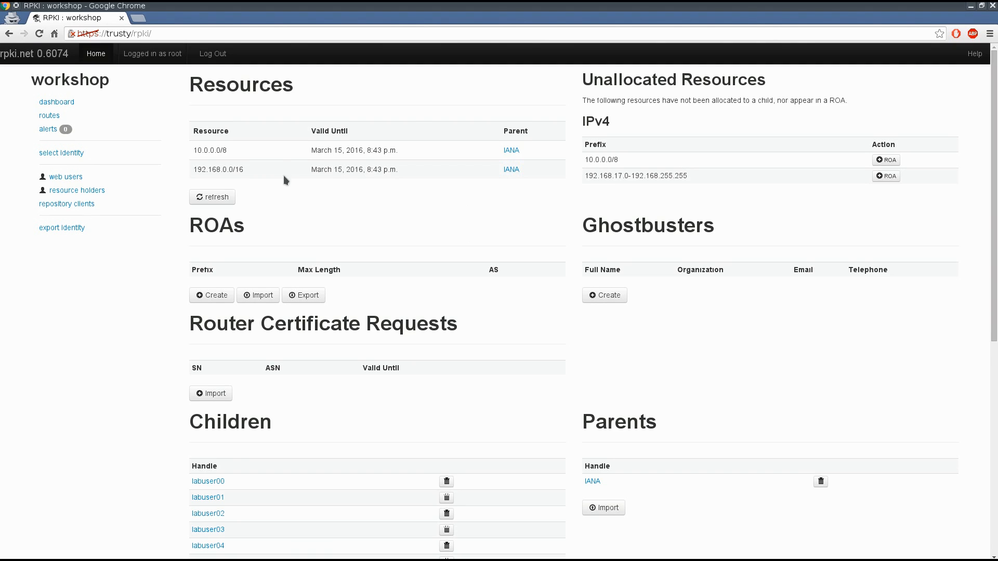
pyautogui.scroll(-7, 477, 217)
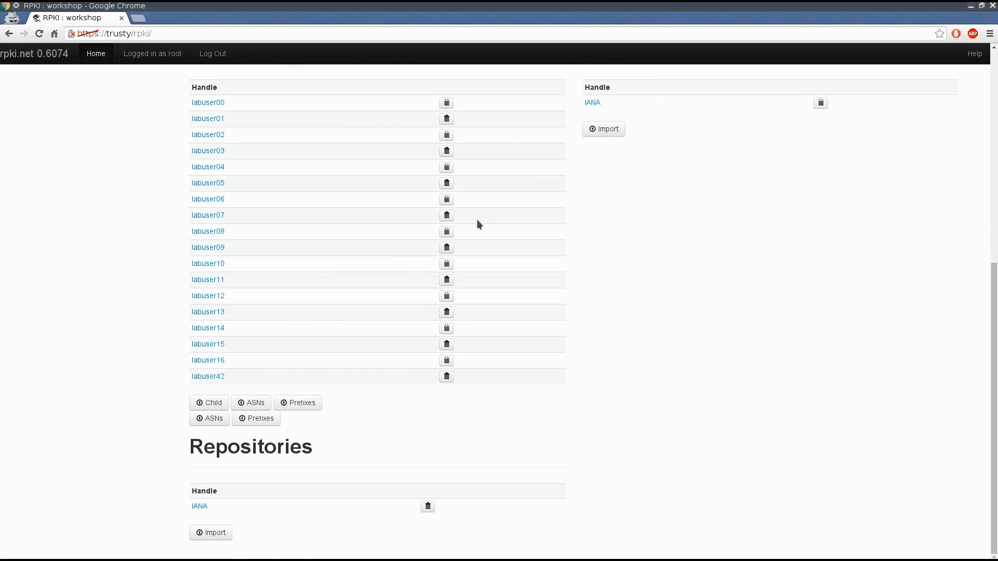
pyautogui.click(213, 377)
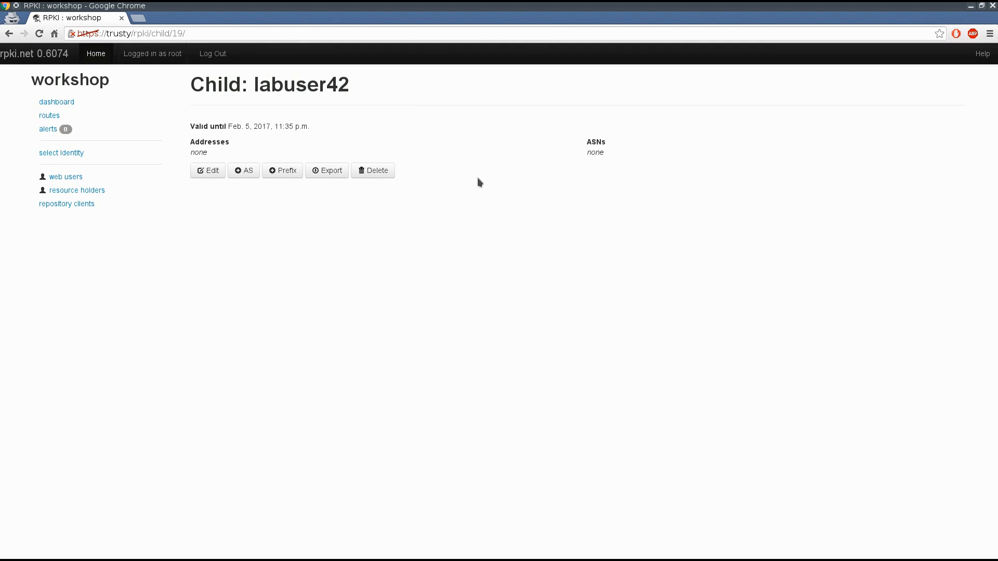
pyautogui.click(281, 176)
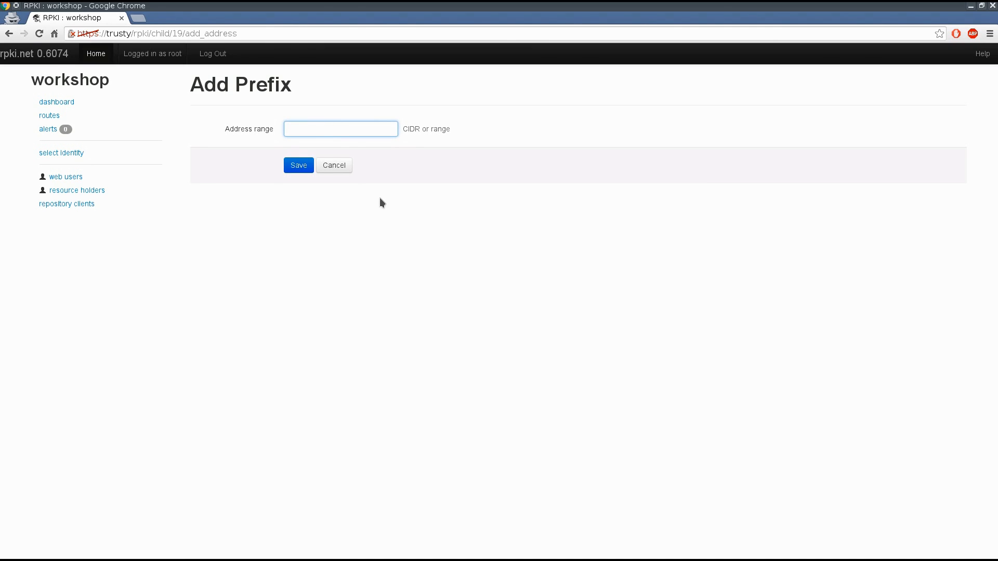
pyautogui.write('10.0.0.')
pyautogui.write('0')
pyautogui.write('/8')
pyautogui.click(306, 171)
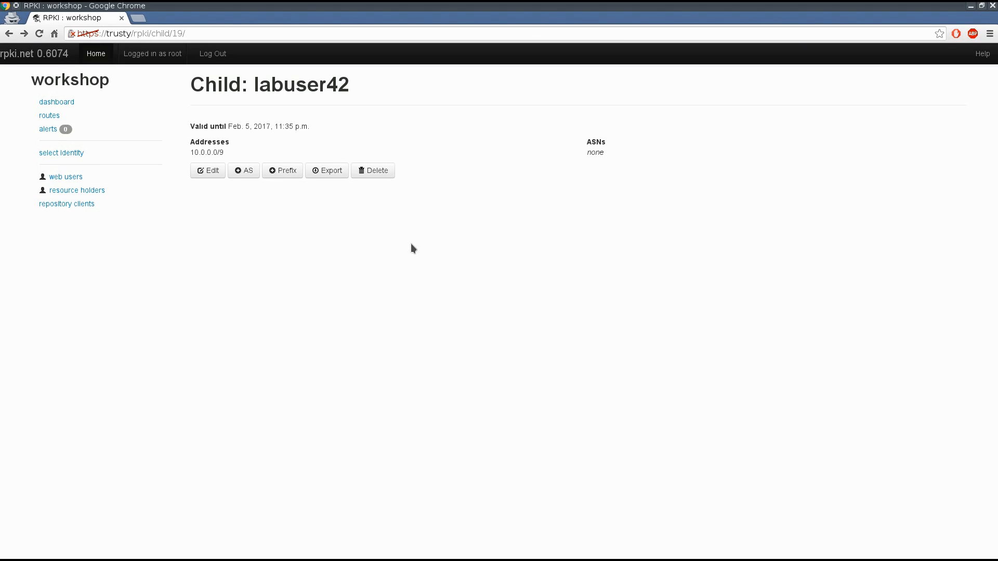
# Step: Switch to the labuser42 identity and refresh its received resources
pyautogui.click(66, 154)
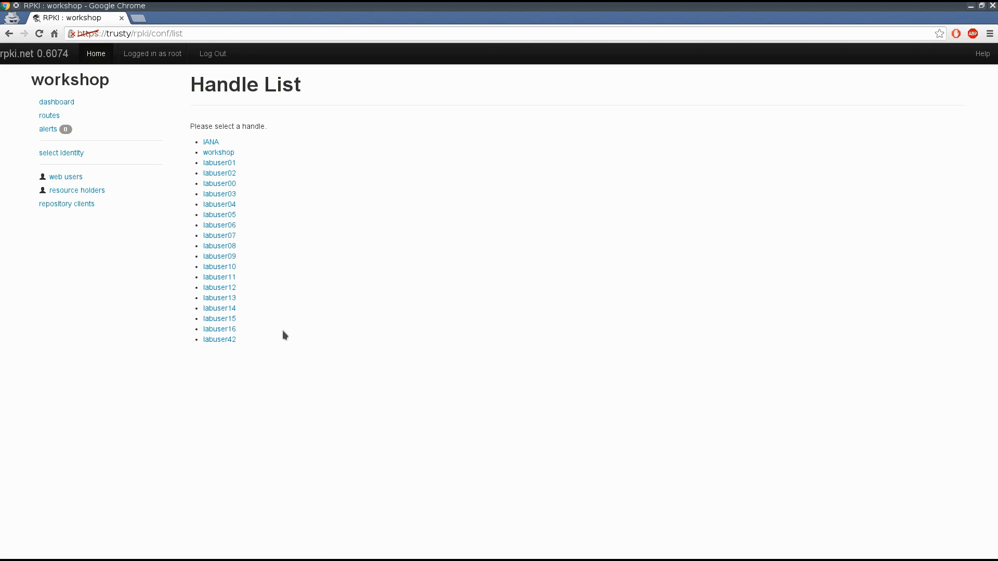
pyautogui.click(228, 341)
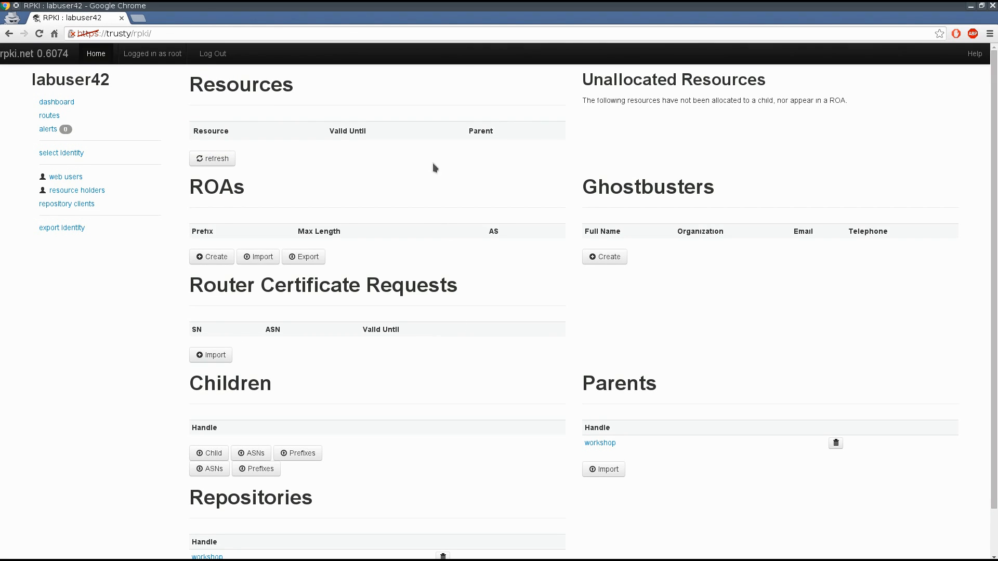
pyautogui.click(211, 157)
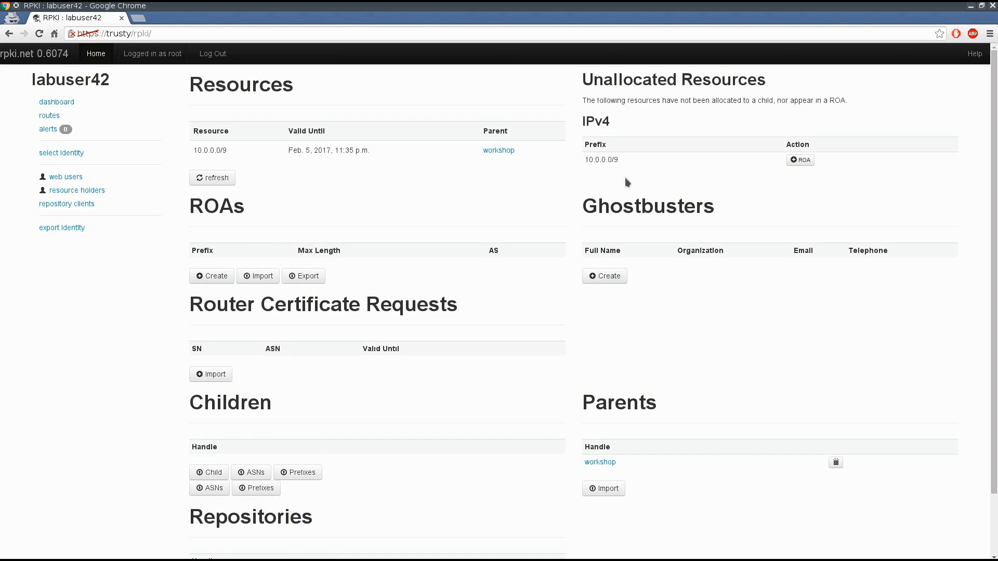
# Step: Create a ROA for 10.0.0.0/9 with max length 9 and ASN 65534, and preview it
pyautogui.click(808, 161)
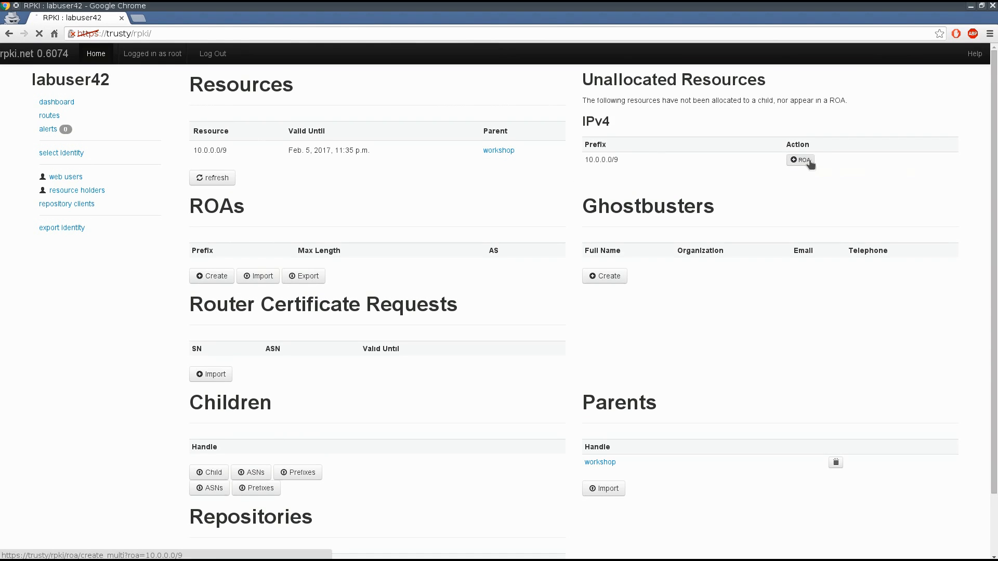
pyautogui.click(473, 104)
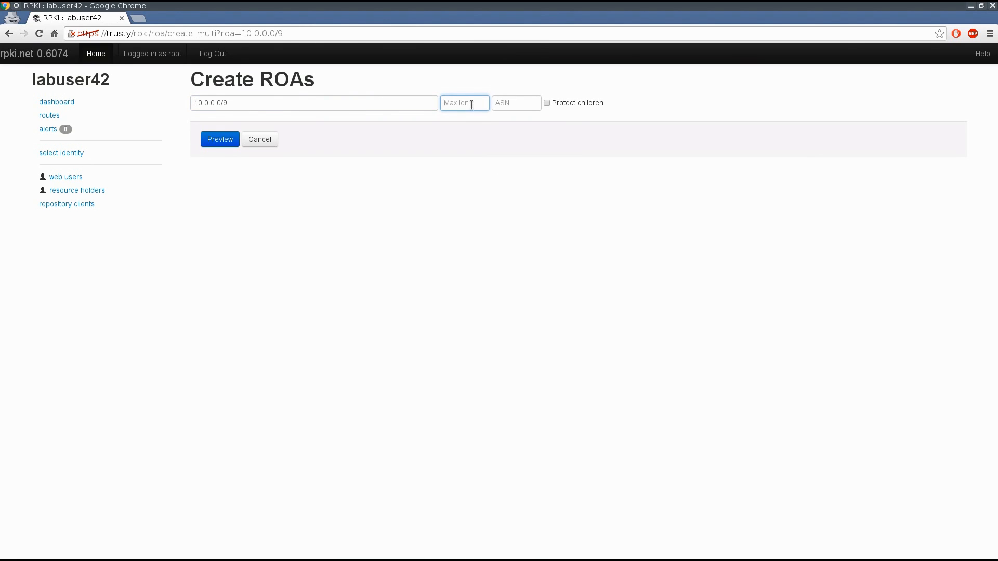
pyautogui.write('9')
pyautogui.press('Tab')
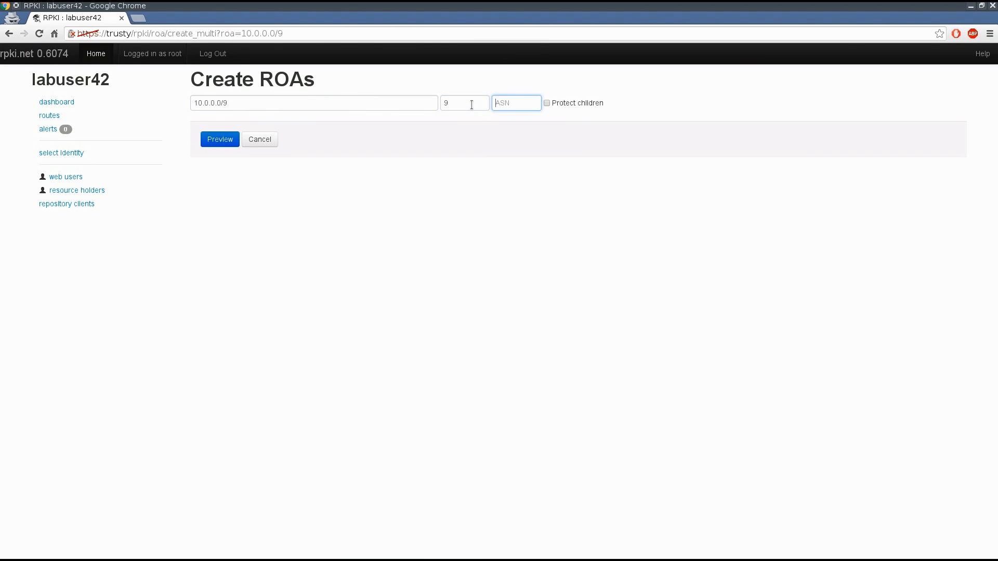
pyautogui.write('65534')
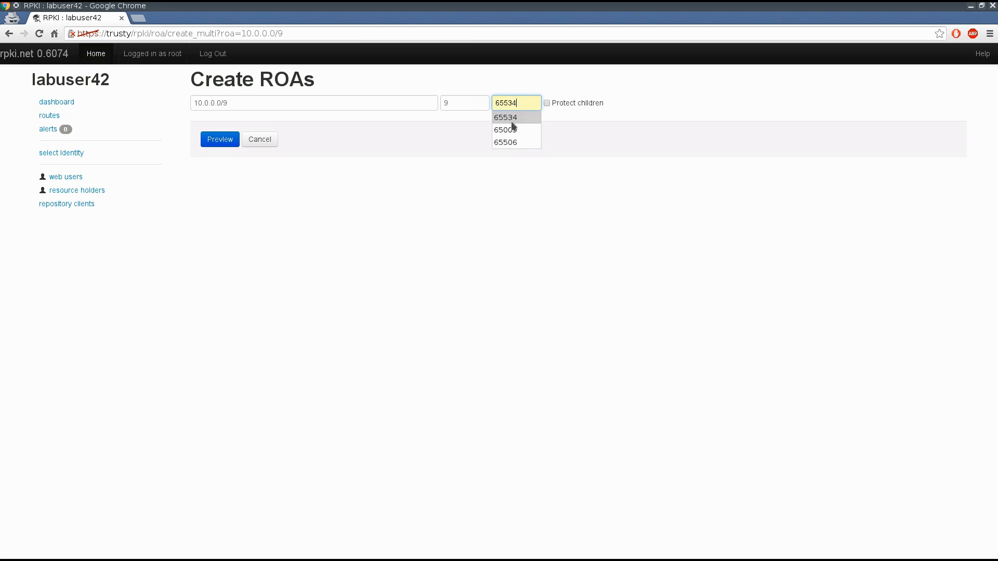
pyautogui.click(508, 119)
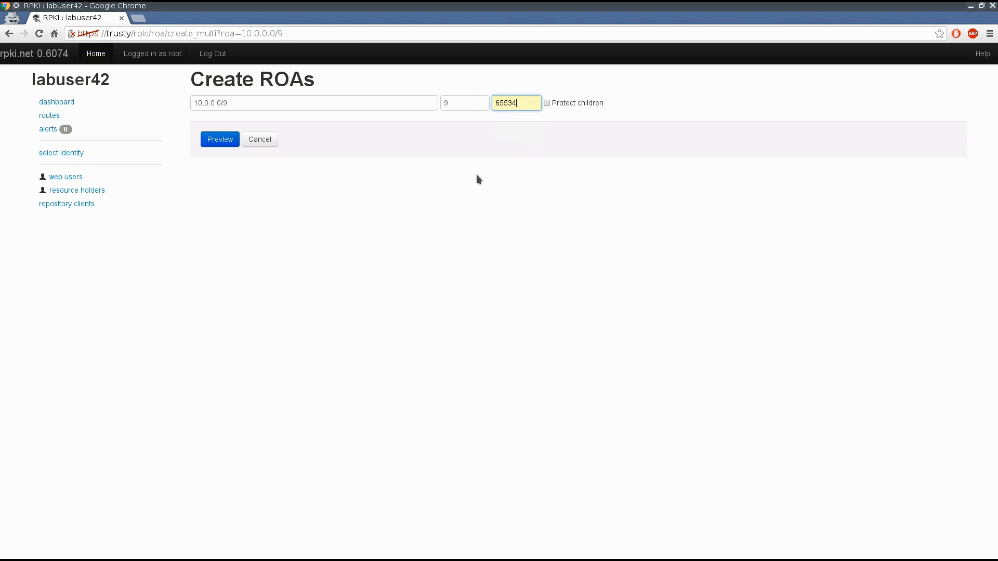
pyautogui.click(220, 141)
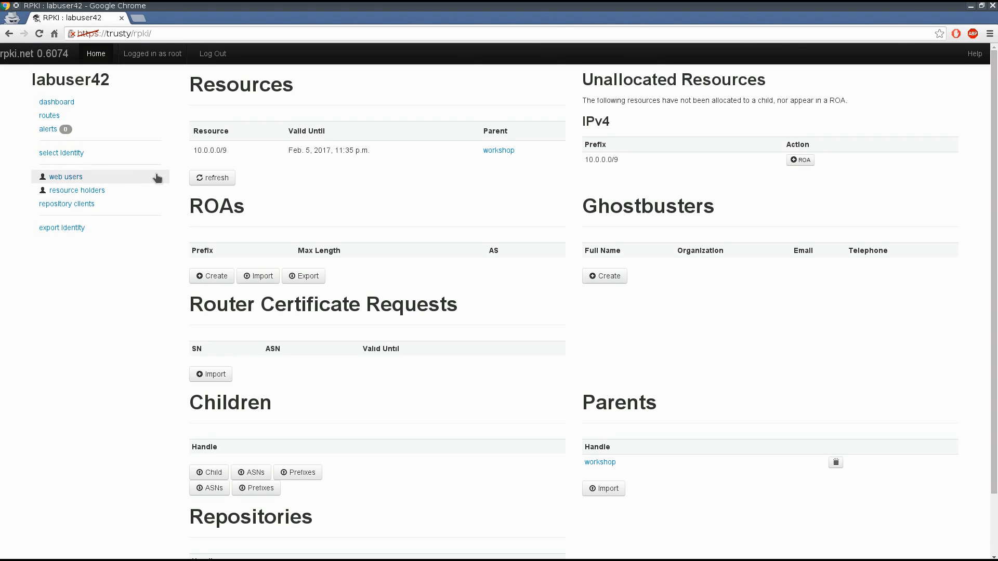
# Step: Open the identity selection list
pyautogui.click(73, 154)
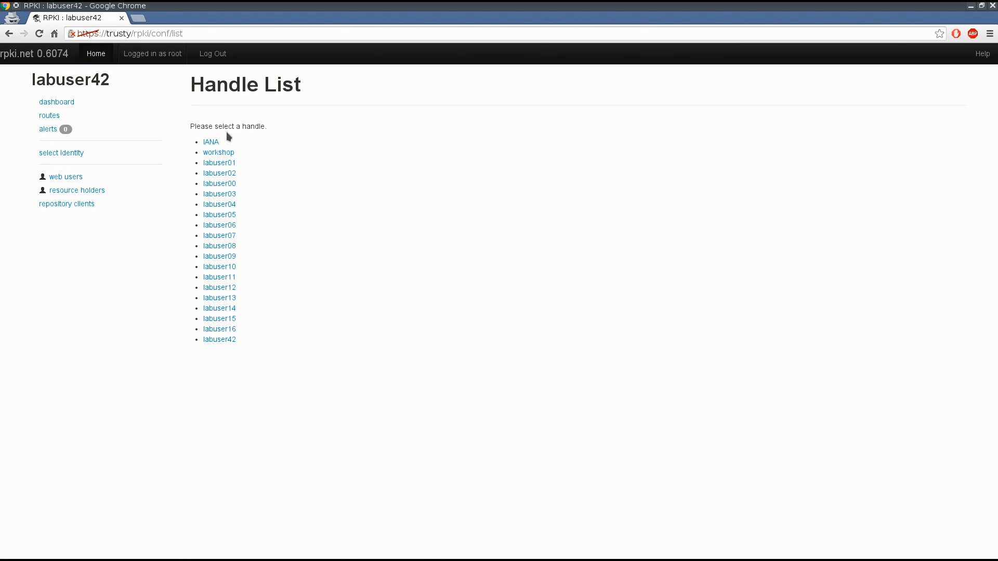